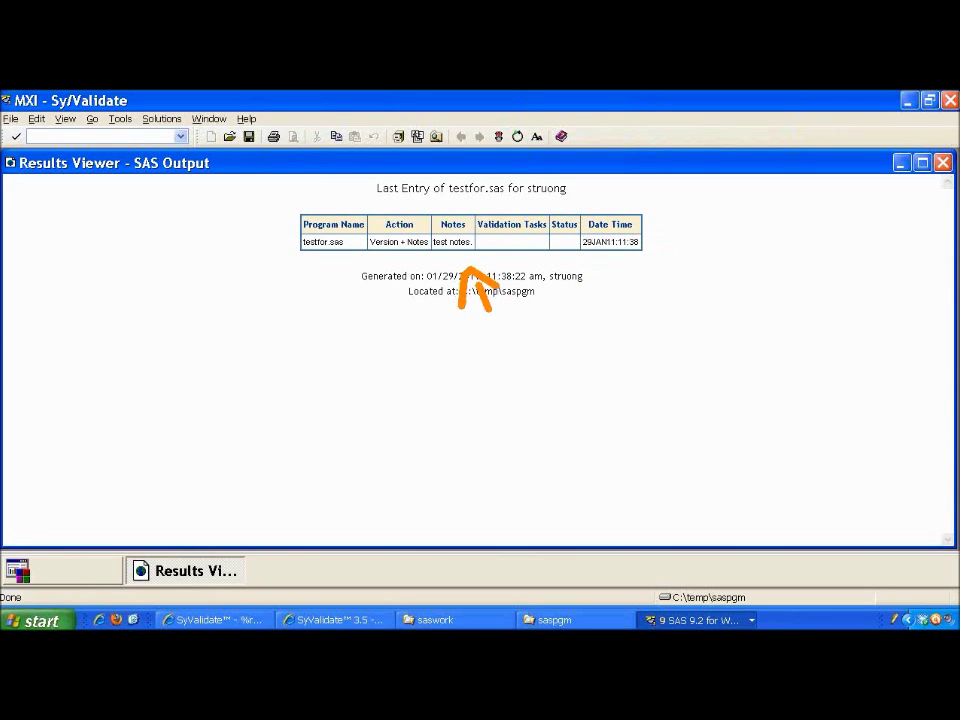
Close the open report, generate the Last Entry for all Programs report, and close it after viewing
left_click(942, 162)
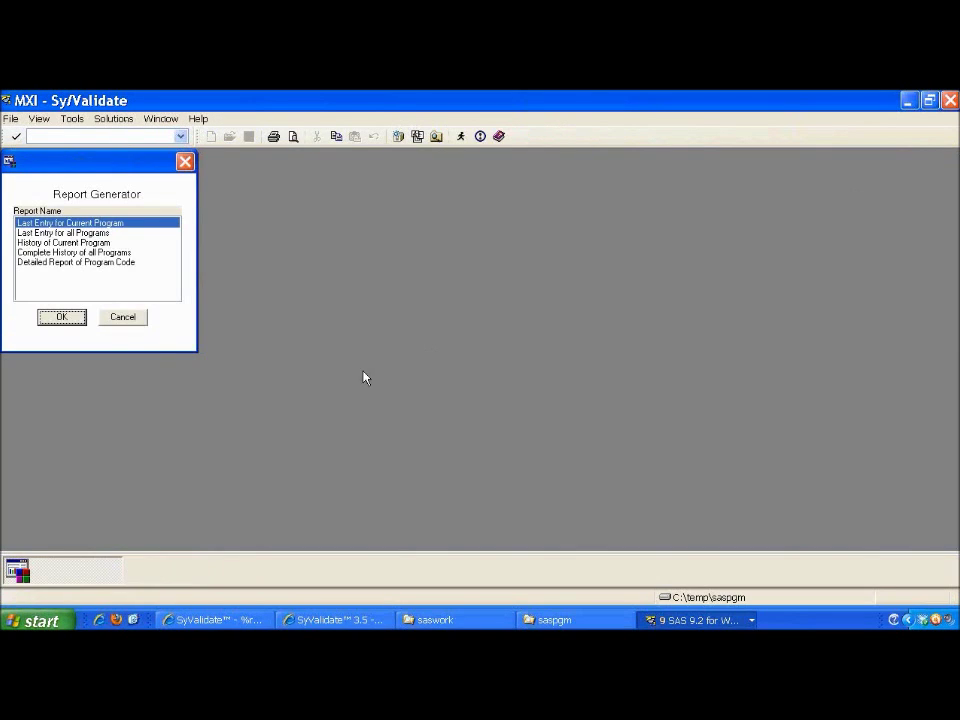
left_click(55, 232)
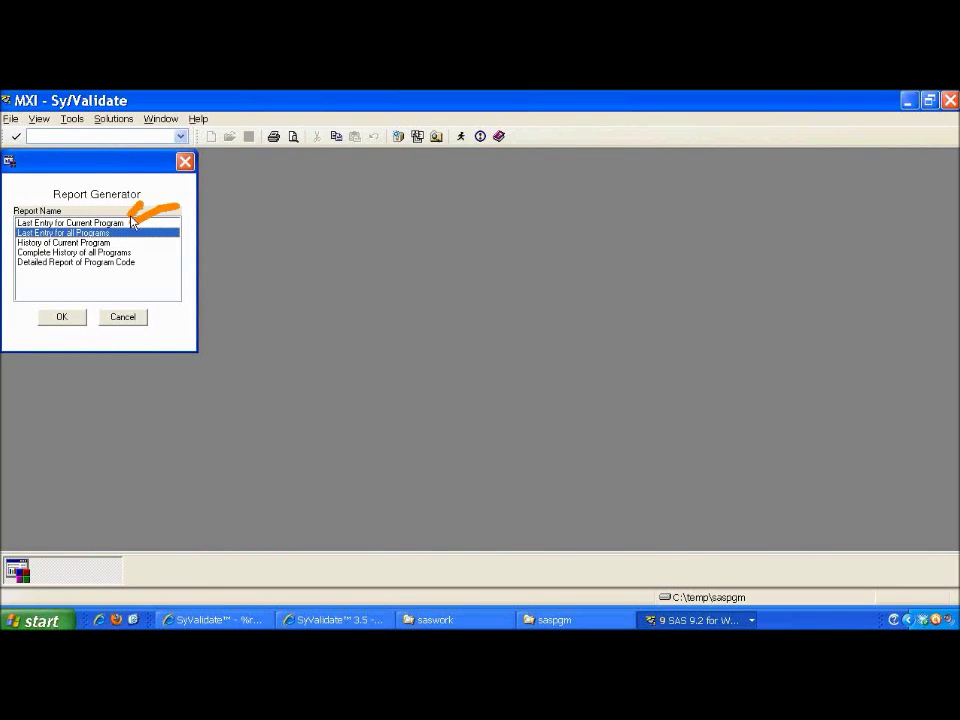
left_click(60, 316)
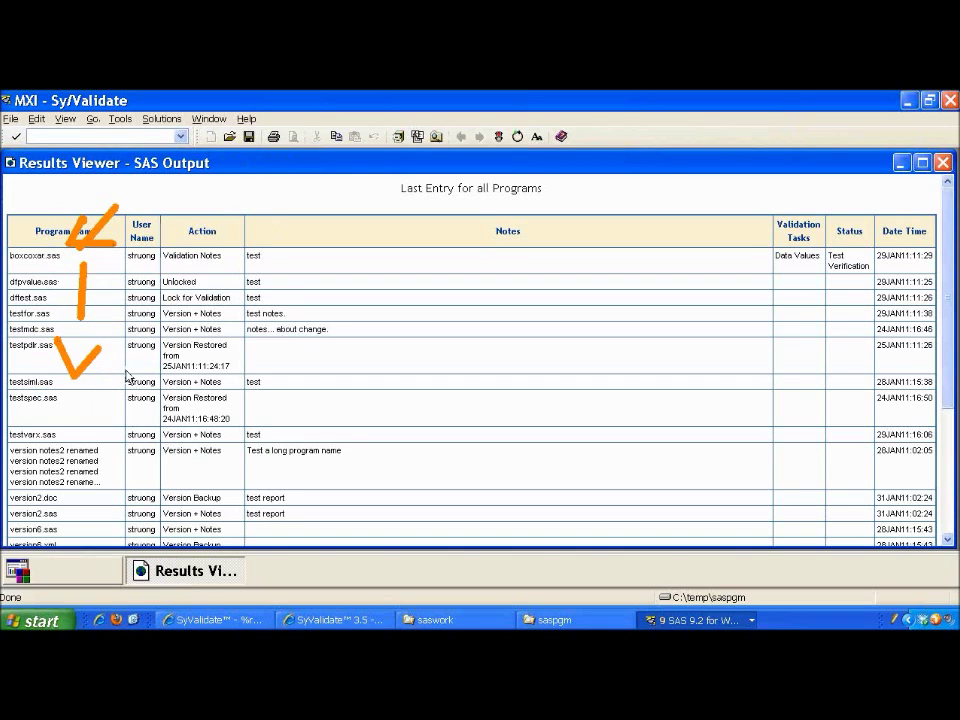
left_click(943, 162)
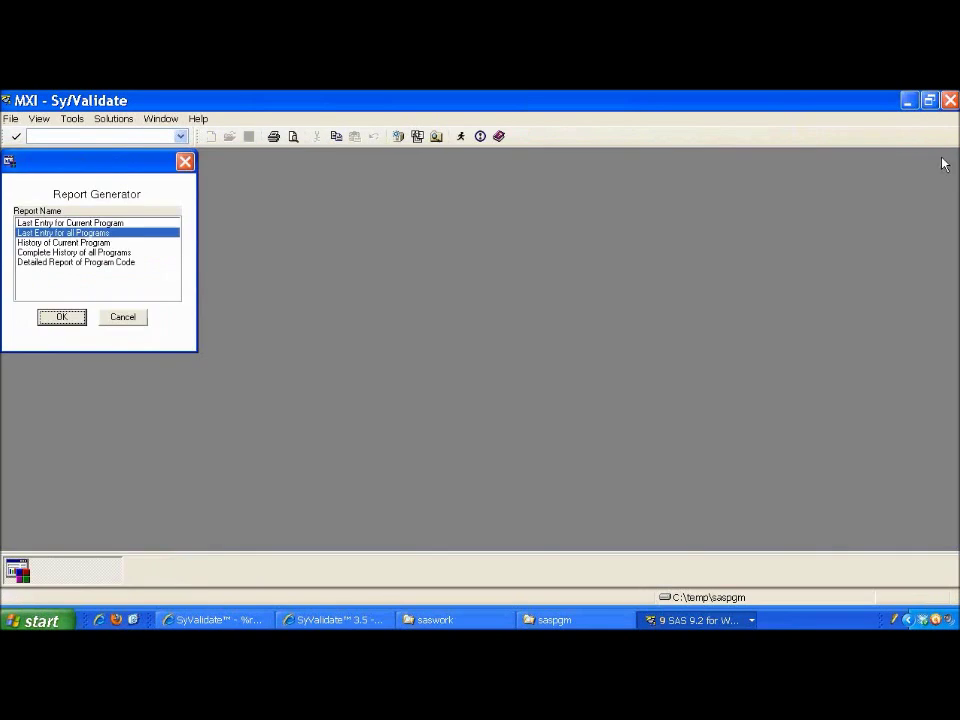
Generate the Complete History of all Programs report and close it after viewing
left_click(87, 243)
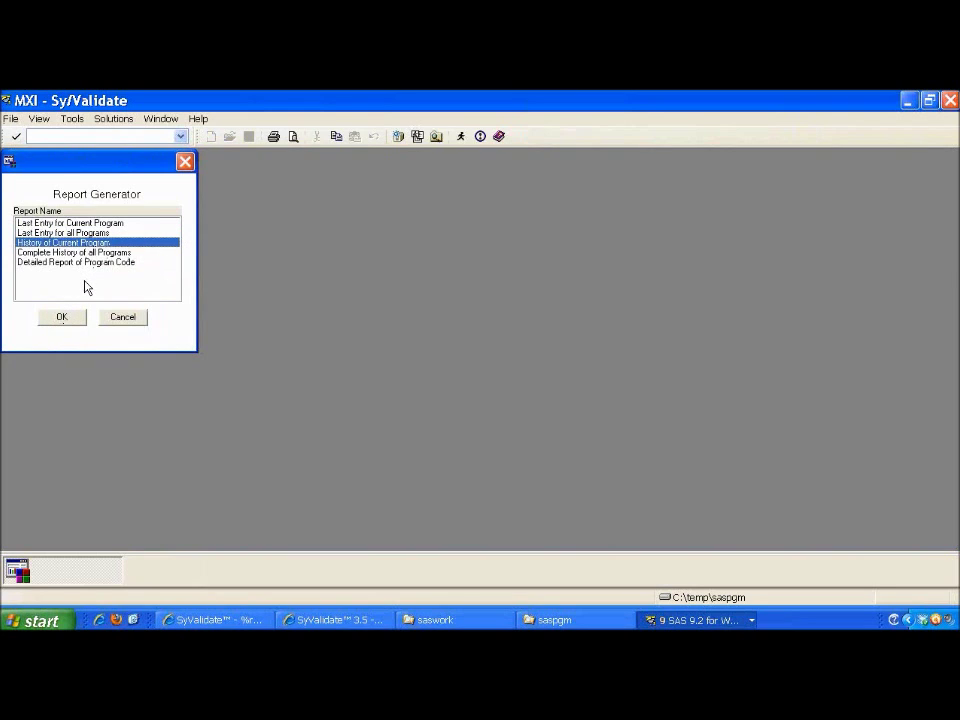
left_click(80, 253)
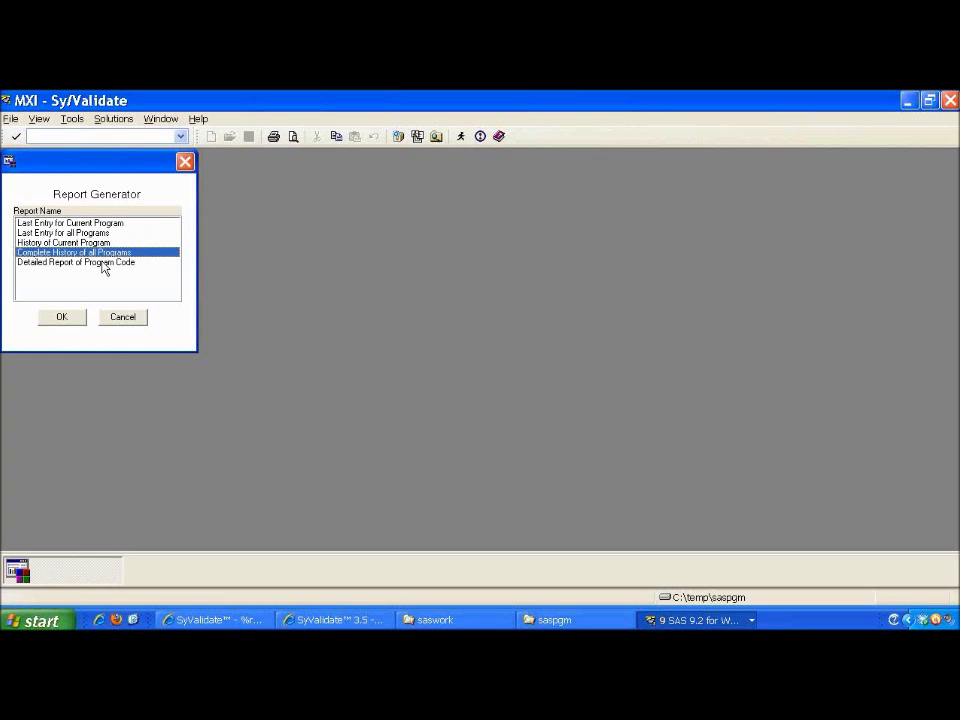
left_click(48, 317)
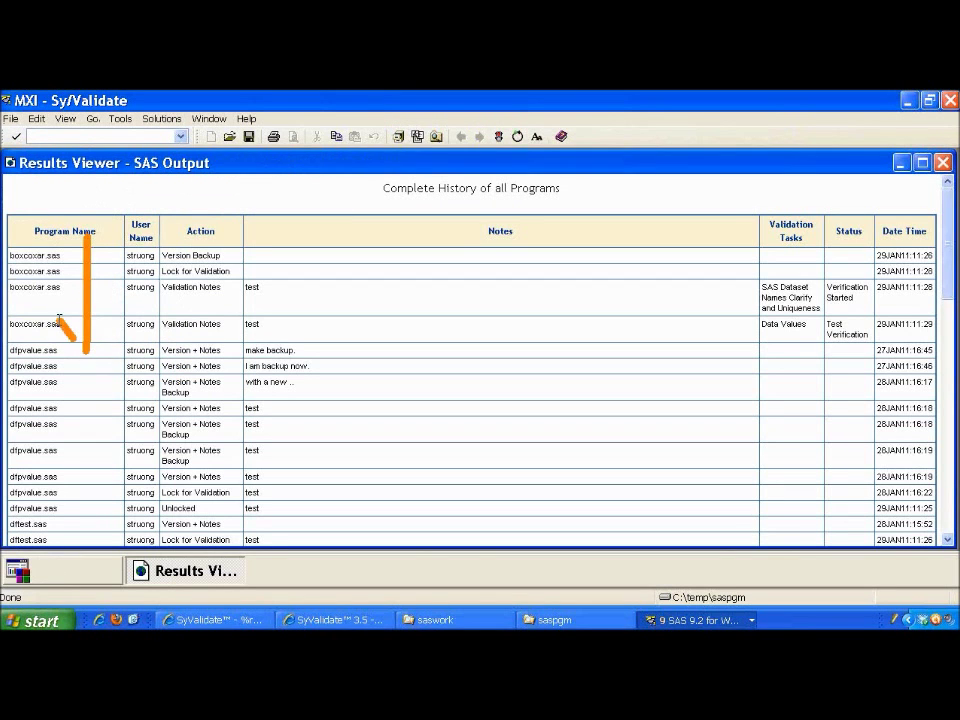
left_click(942, 162)
Generate the History of Current Program report for testfor.sas and close it after viewing
left_click(75, 243)
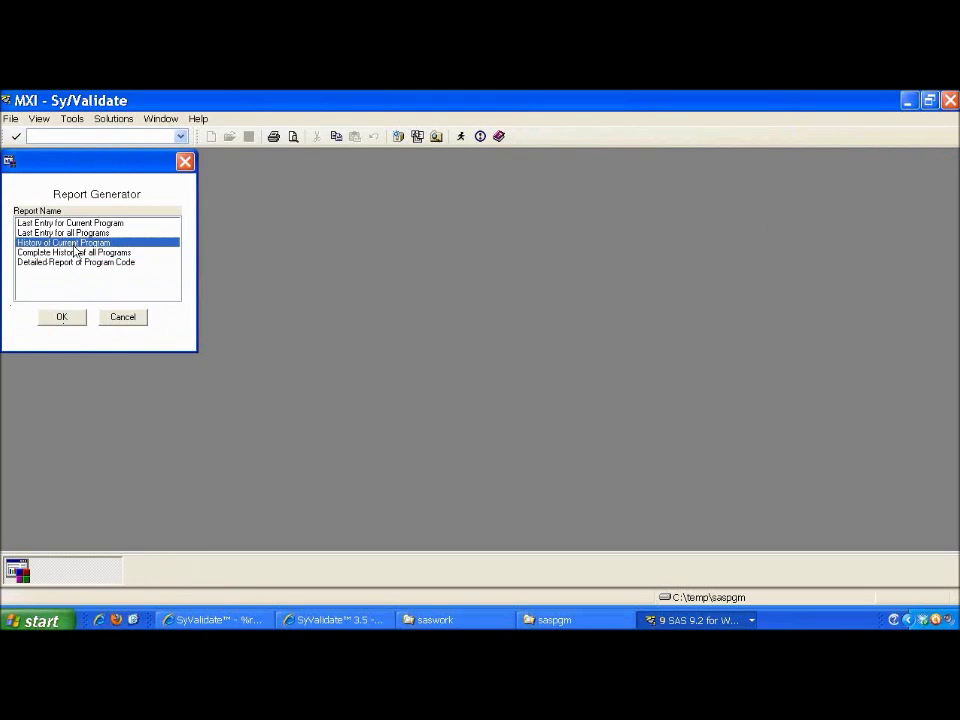
left_click(70, 317)
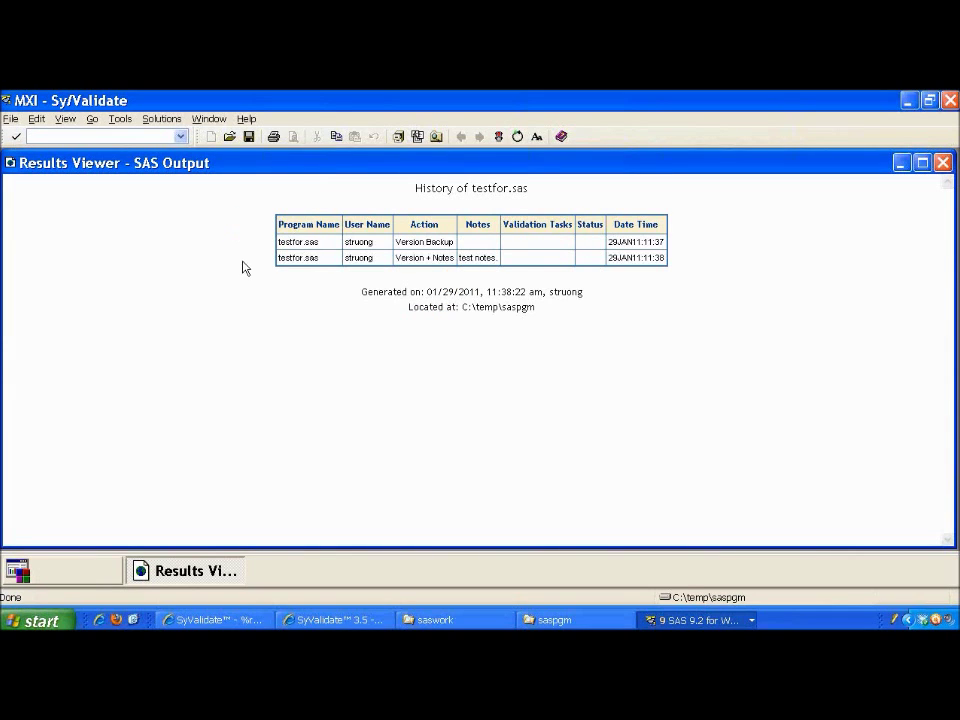
left_click(943, 163)
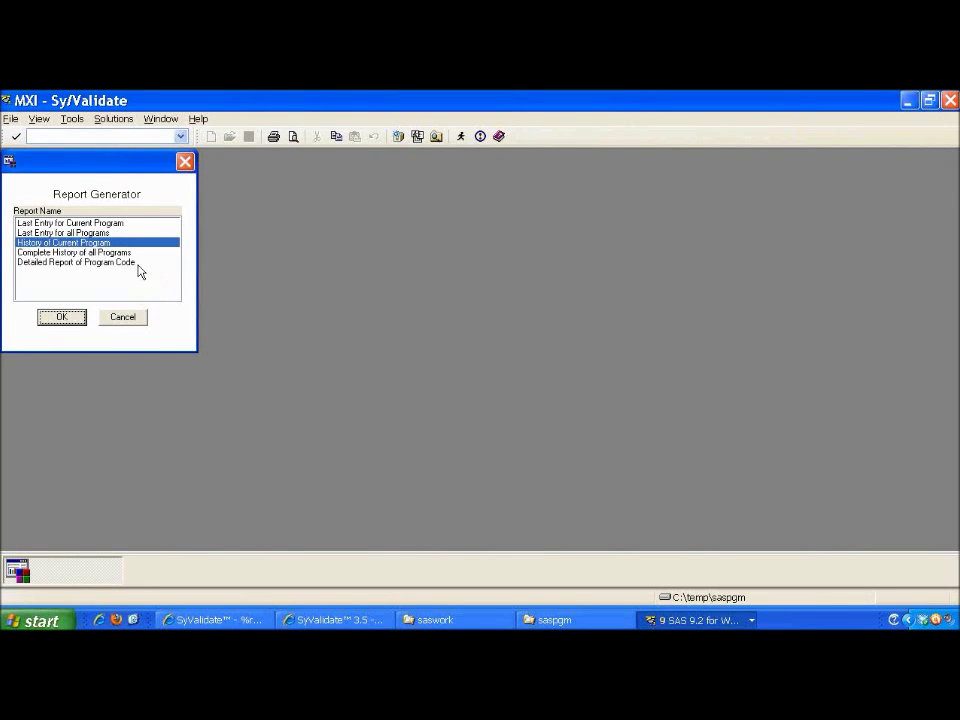
Generate the Detailed Report of Program Code and look through its program list
left_click(100, 262)
left_click(62, 316)
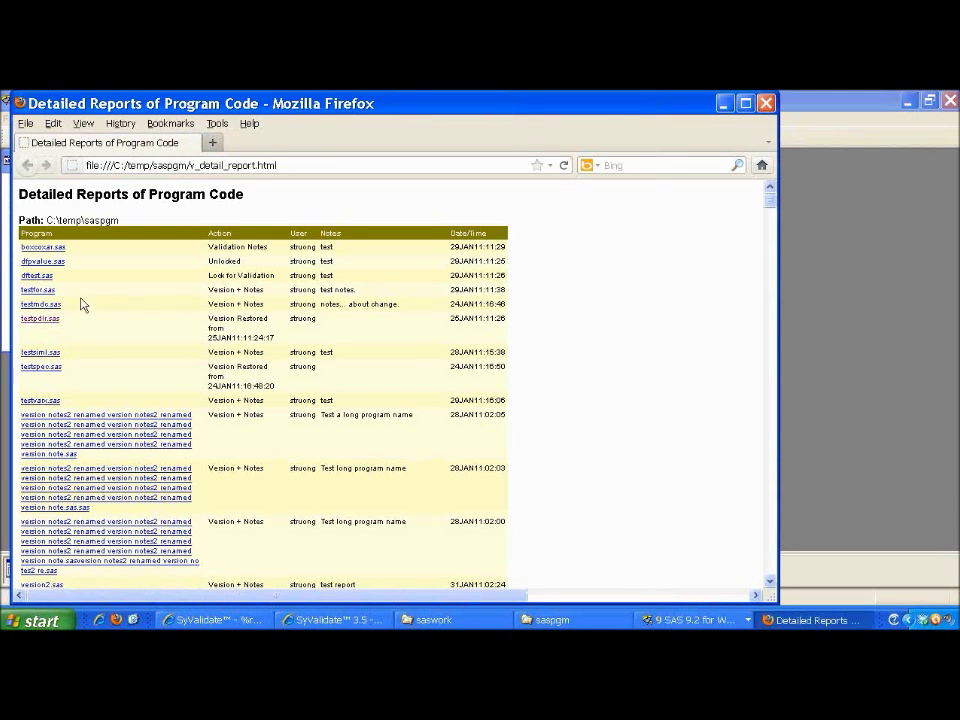
mouse_move(530, 233)
left_mouse_down()
mouse_move(579, 401)
mouse_move(512, 416)
left_mouse_up()
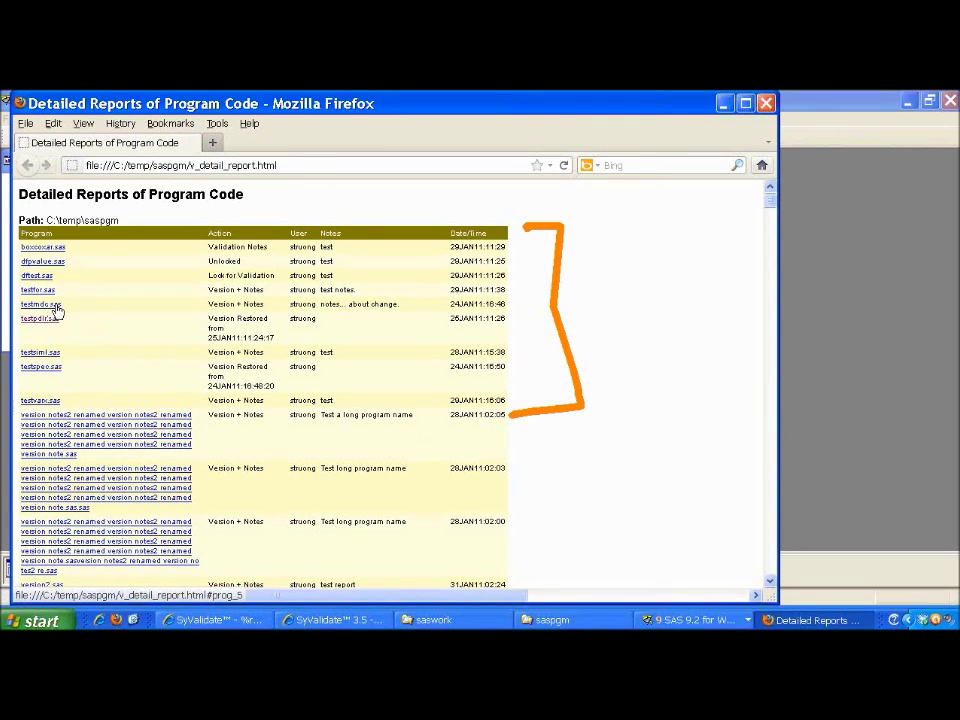
scroll(673, 257, "down", 5)
mouse_move(769, 205)
left_mouse_down()
mouse_move(769, 575)
mouse_move(768, 186)
left_mouse_up()
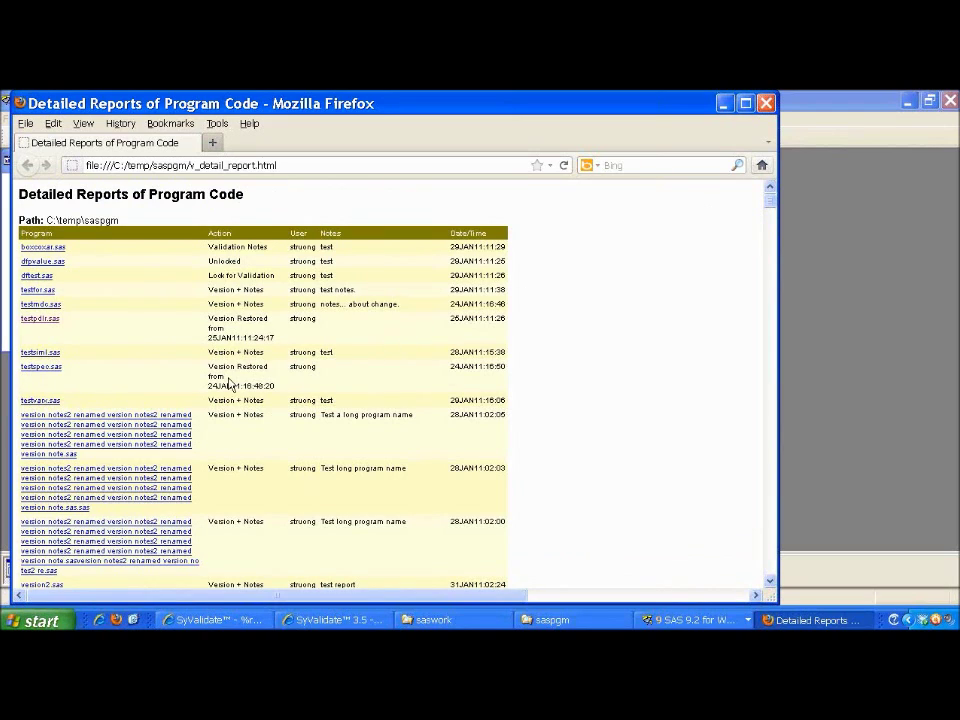
View the testsiml.sas source code from the detailed report, and return to the report's program list
left_click(40, 352)
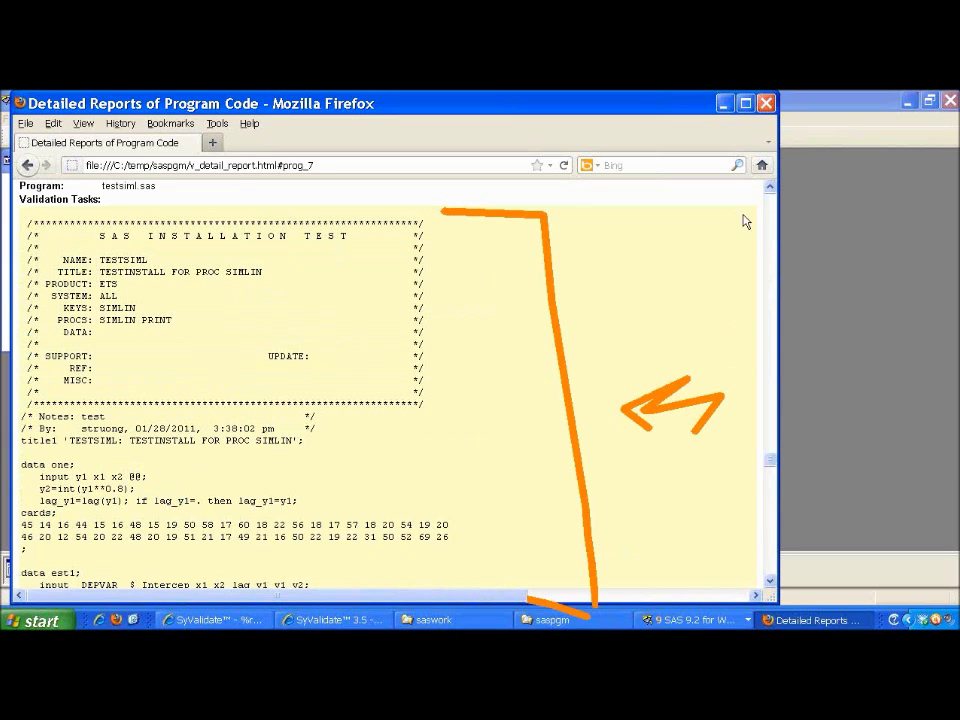
mouse_move(771, 461)
left_mouse_down()
mouse_move(787, 248)
mouse_move(686, 216)
left_mouse_up()
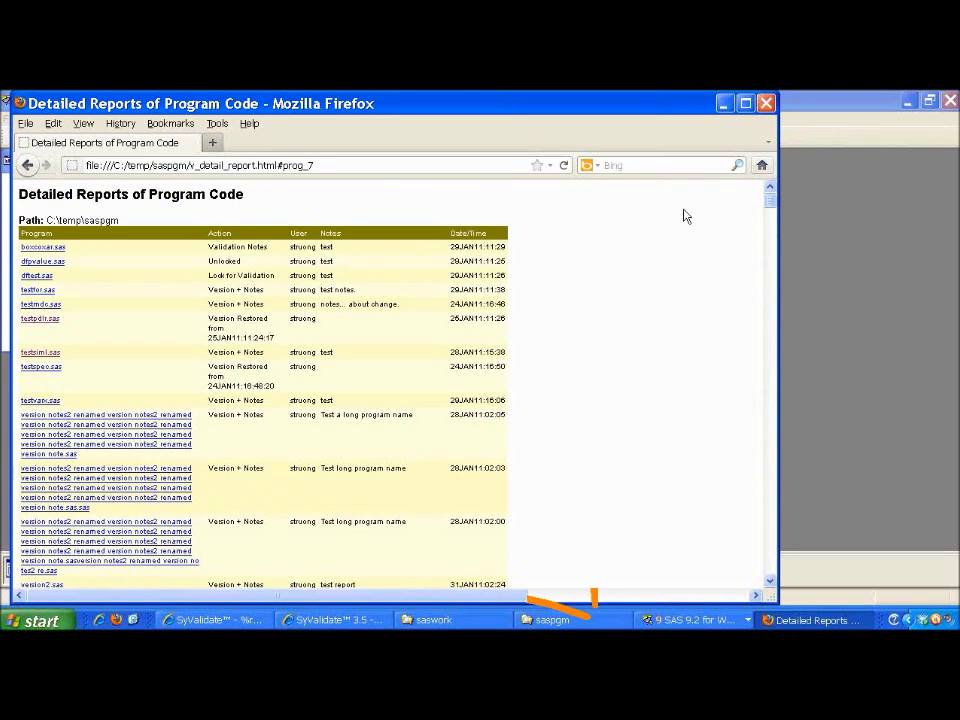
mouse_move(524, 225)
left_mouse_down()
mouse_move(604, 551)
mouse_move(522, 568)
left_mouse_up()
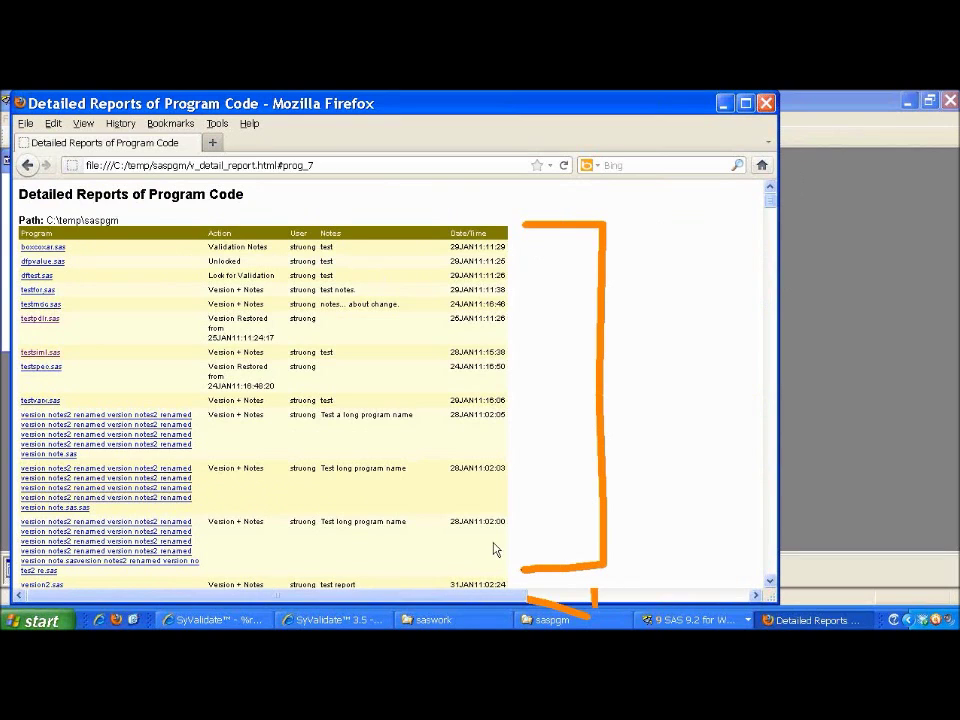
left_click_drag(224, 441, 261, 424)
mouse_move(438, 364)
left_mouse_down()
mouse_move(414, 392)
mouse_move(392, 391)
mouse_move(395, 409)
left_mouse_up()
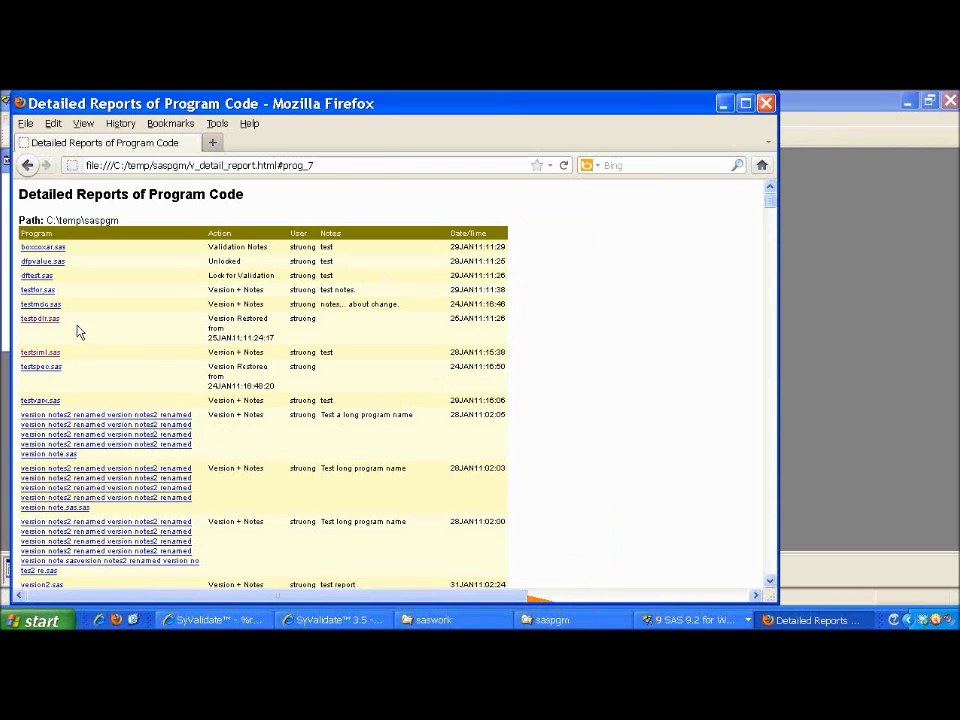
Revisit the testsiml.sas code in the detailed report, and close both the report and the Report Generator
left_click(53, 354)
mouse_move(312, 210)
left_mouse_down()
mouse_move(529, 403)
mouse_move(399, 407)
left_mouse_up()
left_click(766, 103)
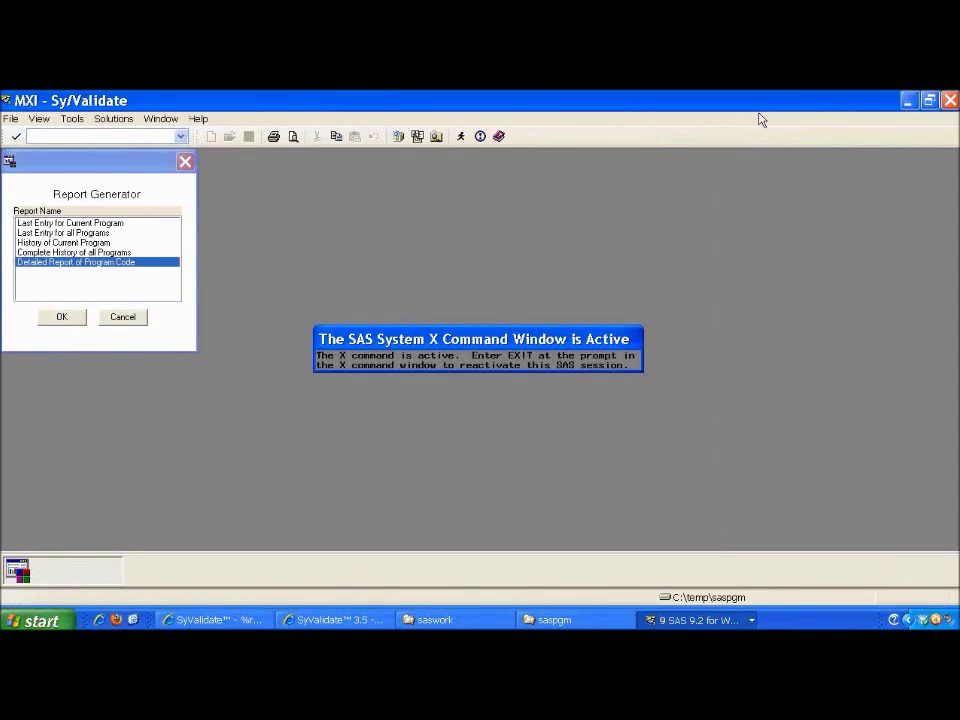
left_click(127, 327)
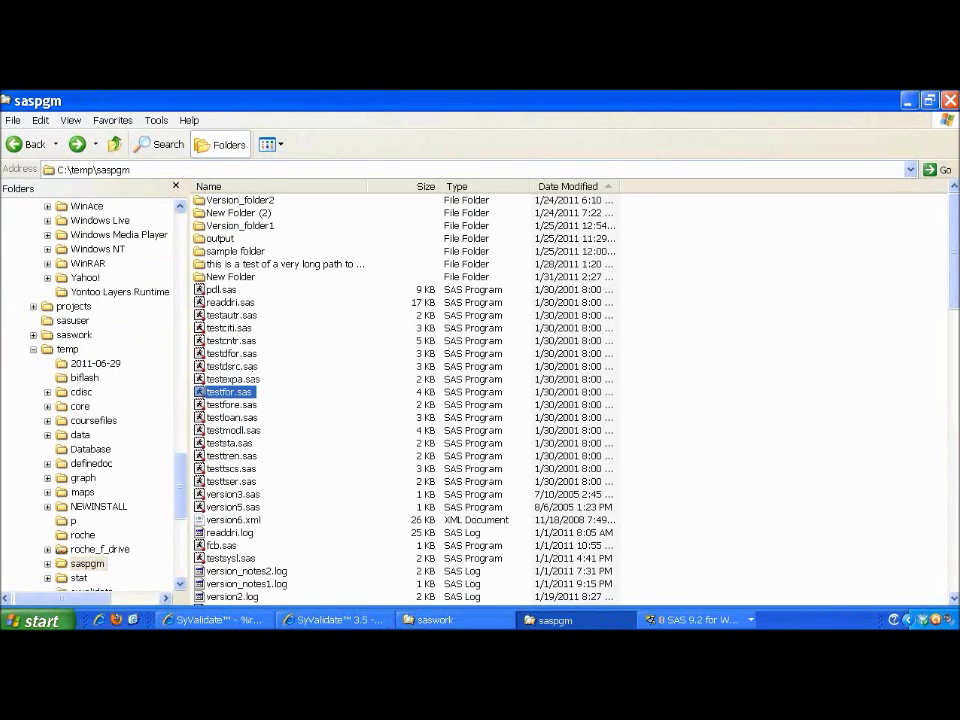
Locate the generated HTML reports at the end of the saspgm folder, and open v_last_testfor.html briefly before closing it
scroll(951, 296, "down", 20)
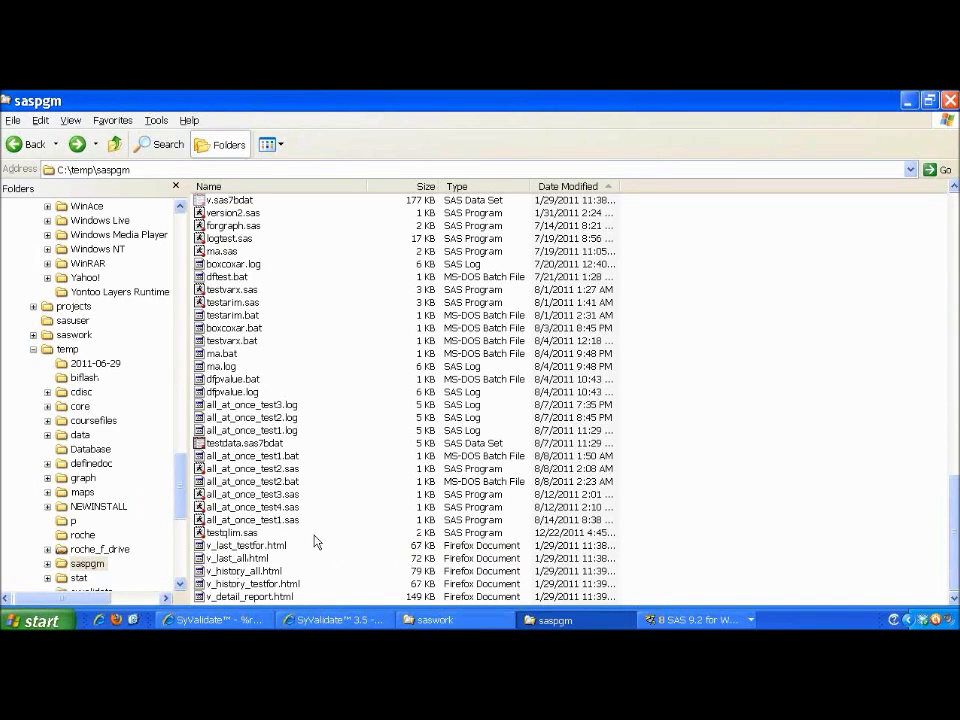
mouse_move(292, 535)
left_mouse_down()
mouse_move(332, 533)
mouse_move(334, 588)
mouse_move(316, 597)
left_mouse_up()
left_click(256, 547)
double_click(263, 545)
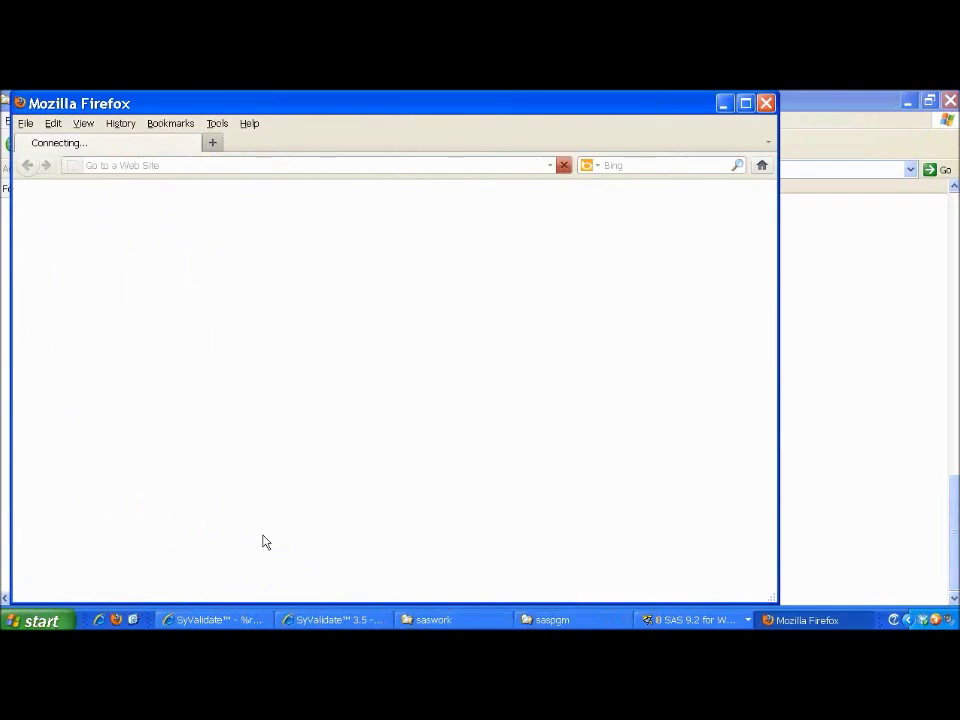
left_click(765, 104)
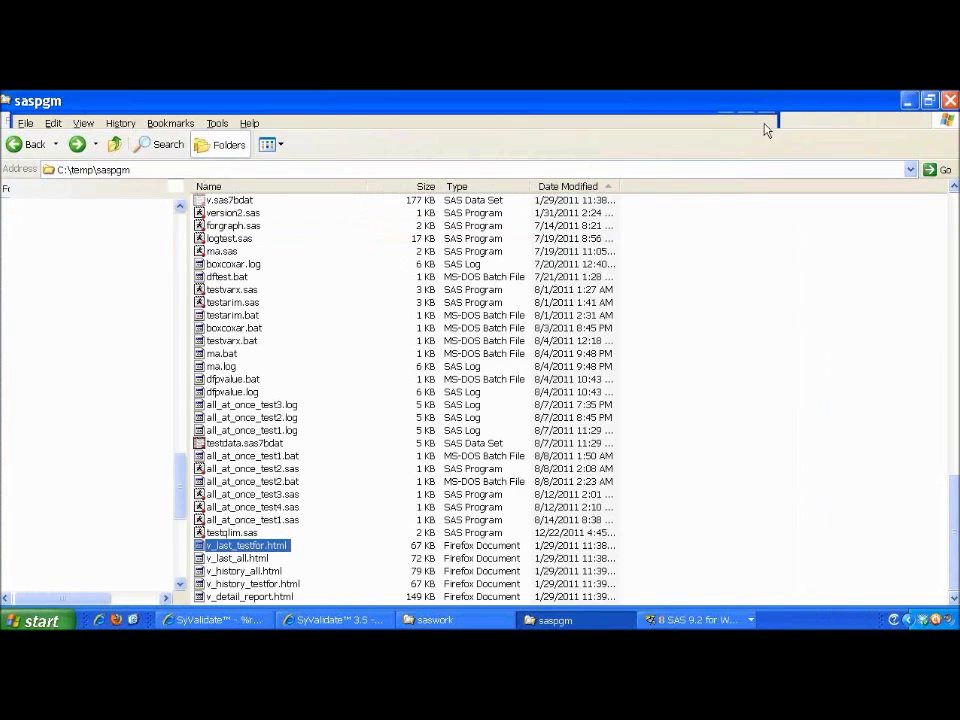
Delete the five HTML reports from v_last_testfor.html through v_detail_report.html, sending them to the Recycle Bin
left_click(227, 597, "shift")
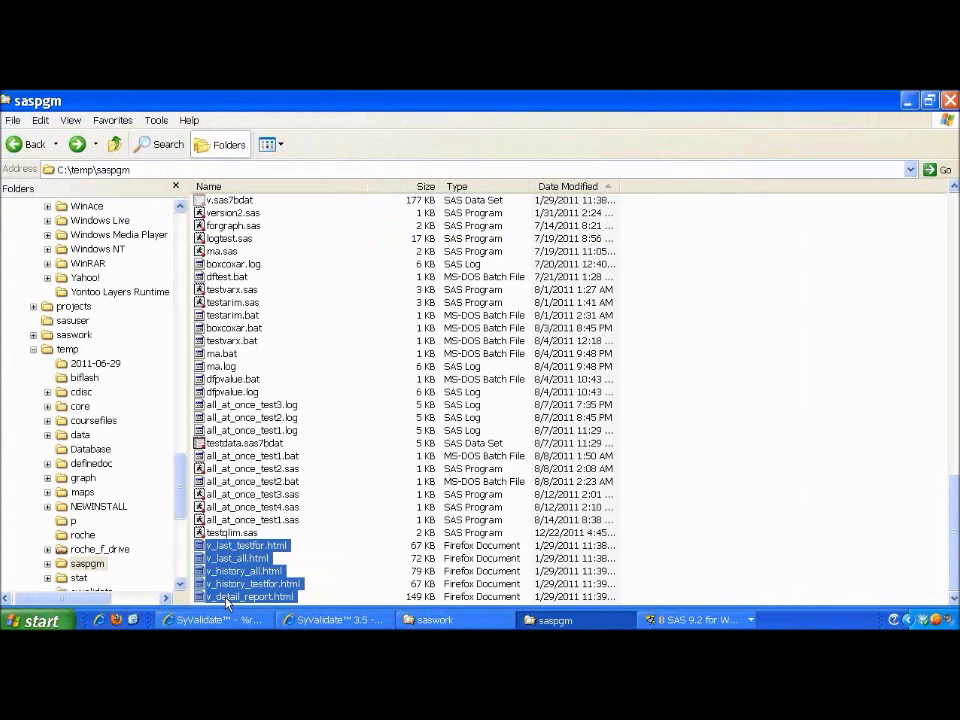
right_click(227, 599)
left_click(253, 551)
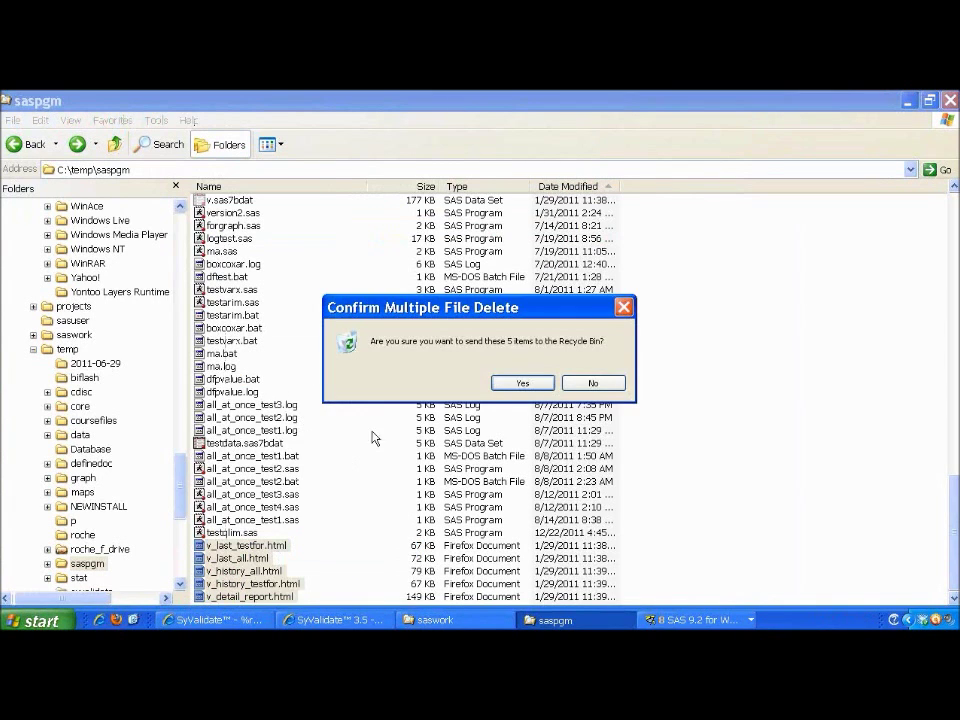
left_click(522, 384)
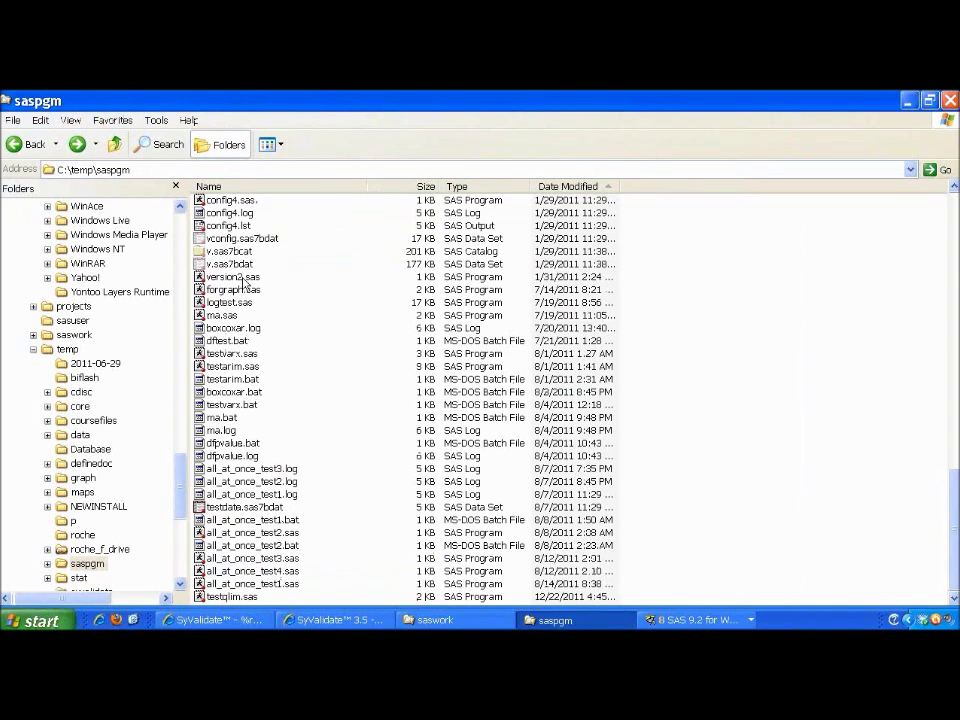
Open the v.sas7bdat data set from the saspgm folder and enlarge its window to show the last records
mouse_move(265, 240)
left_mouse_down()
mouse_move(290, 238)
mouse_move(306, 275)
mouse_move(290, 278)
left_mouse_up()
mouse_move(381, 242)
left_mouse_down()
mouse_move(336, 249)
mouse_move(342, 268)
left_mouse_up()
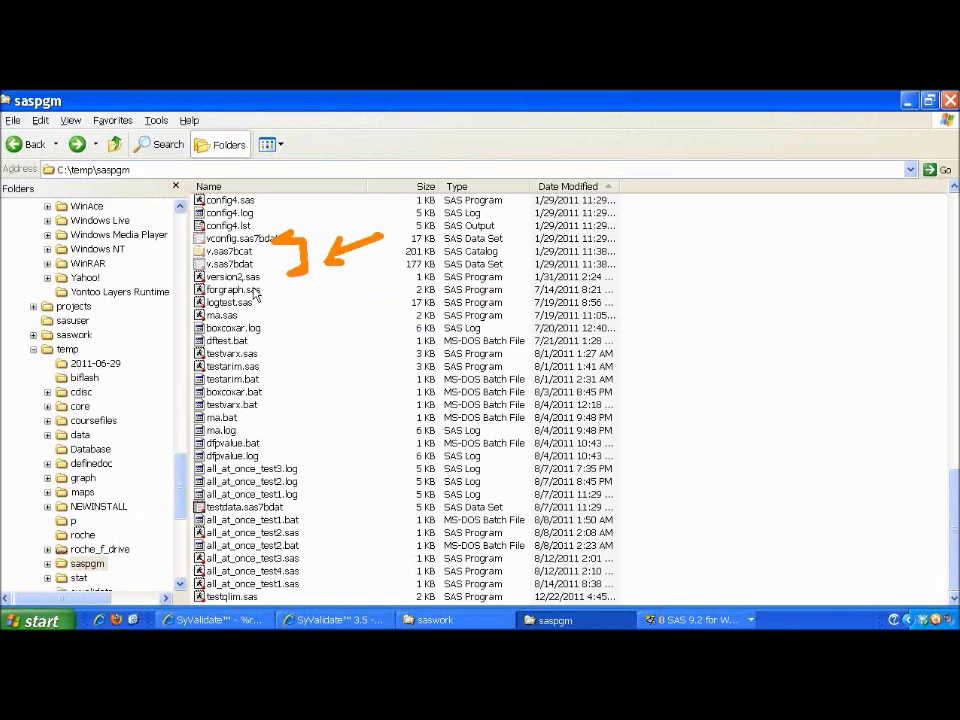
key("Escape")
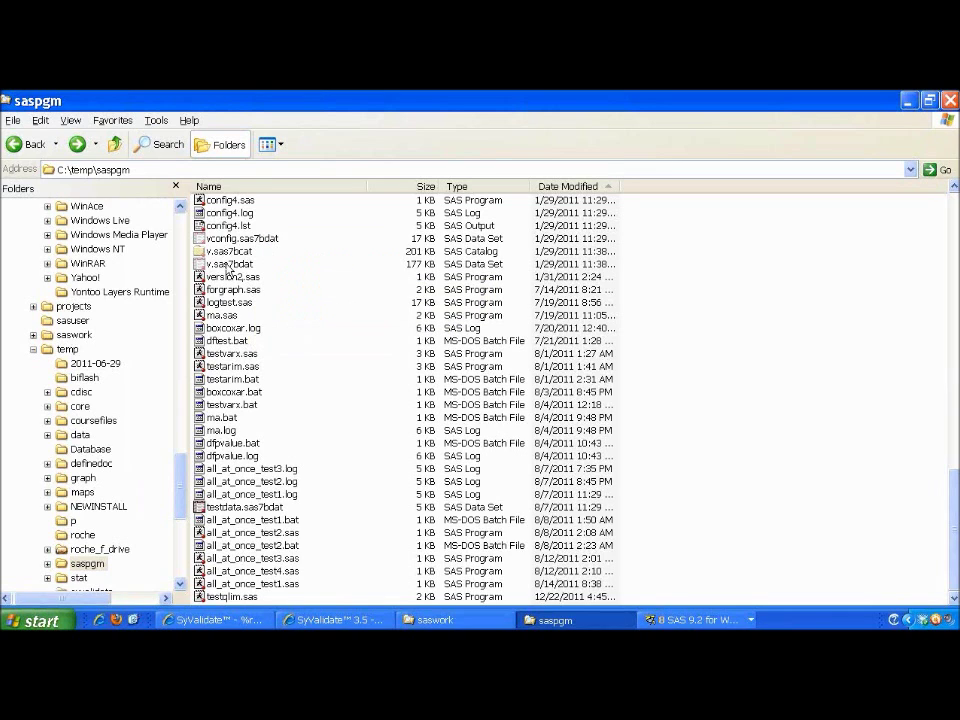
double_click(229, 265)
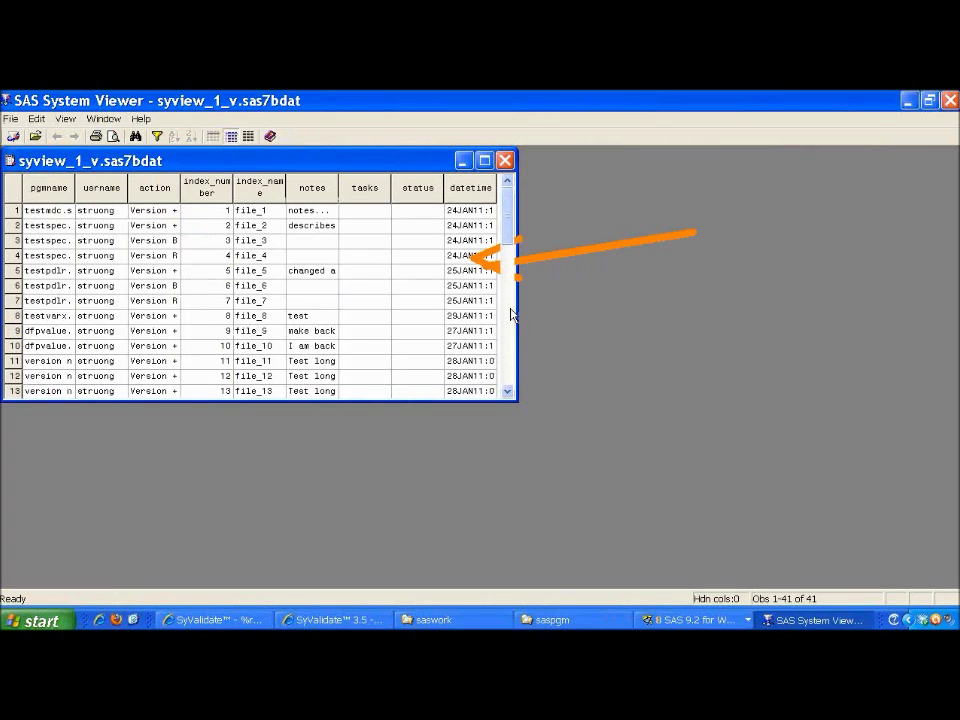
left_click_drag(434, 402, 467, 514)
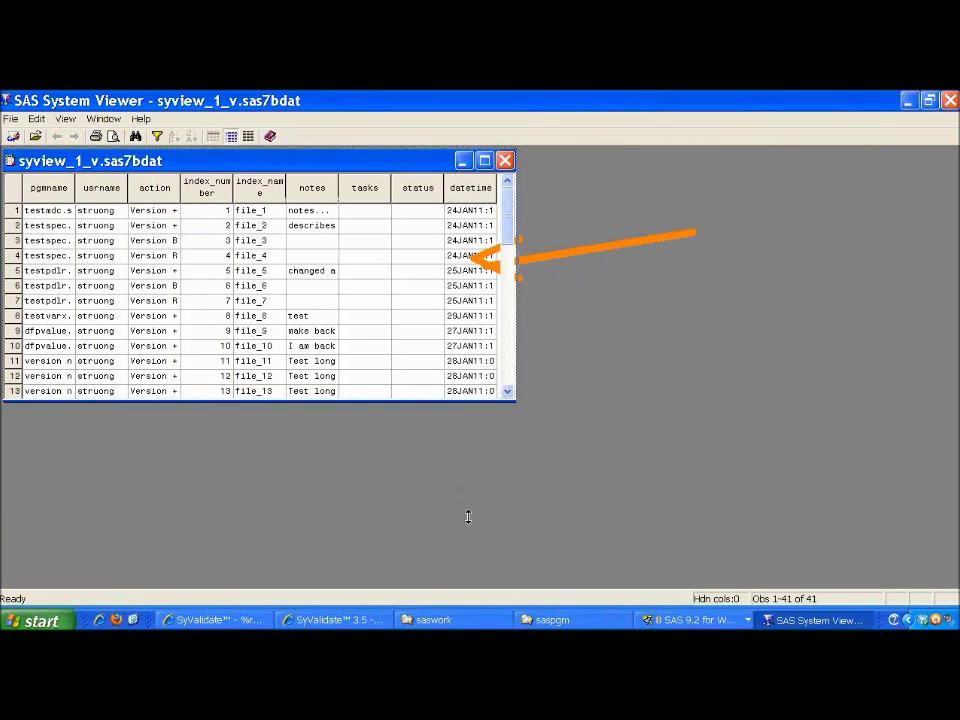
left_click_drag(512, 328, 512, 523)
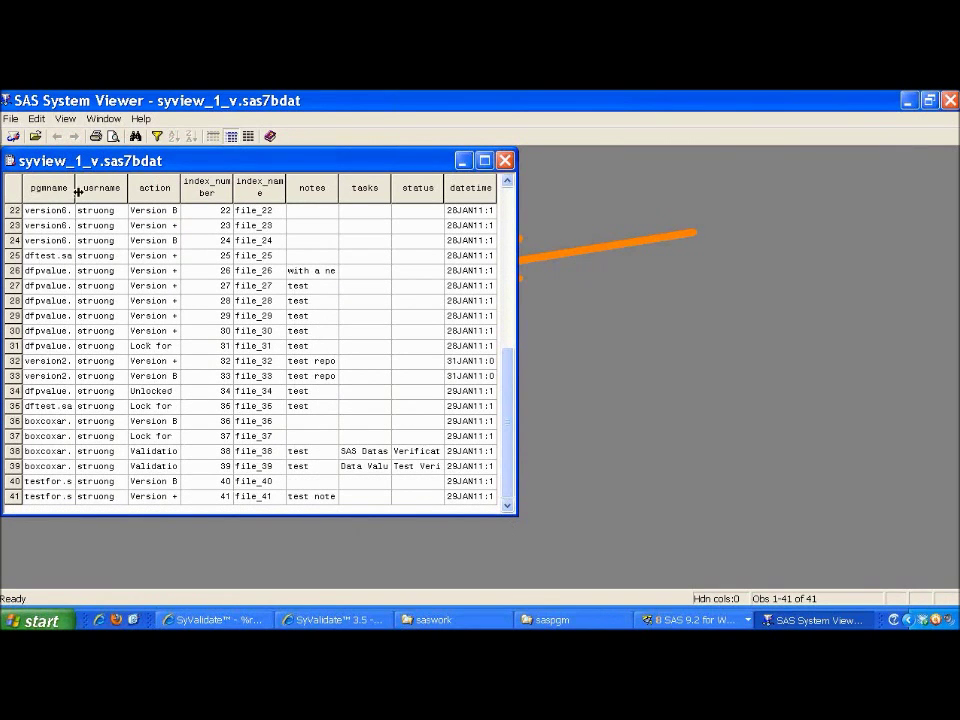
Widen the pgmname and action columns of the data set to read their full values for the latest records
left_click_drag(77, 190, 184, 190)
mouse_move(162, 461)
left_mouse_down()
mouse_move(109, 480)
mouse_move(155, 488)
left_mouse_up()
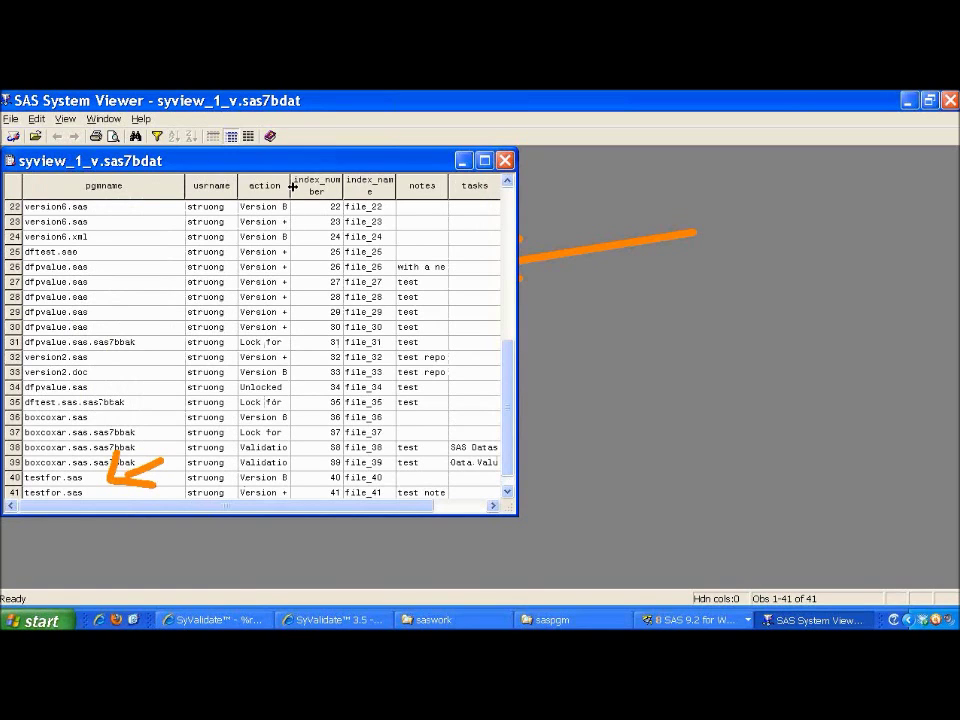
left_click_drag(293, 186, 387, 186)
left_click_drag(428, 442, 360, 472)
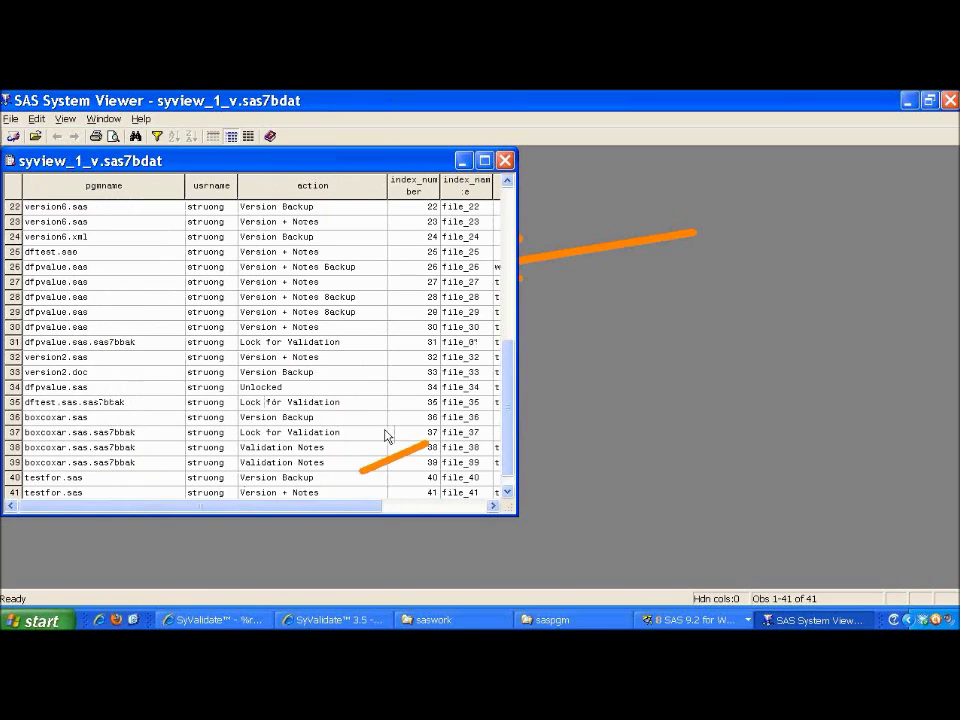
left_click_drag(386, 431, 396, 490)
mouse_move(624, 410)
left_mouse_down()
mouse_move(510, 330)
mouse_move(455, 337)
left_mouse_up()
key("Escape")
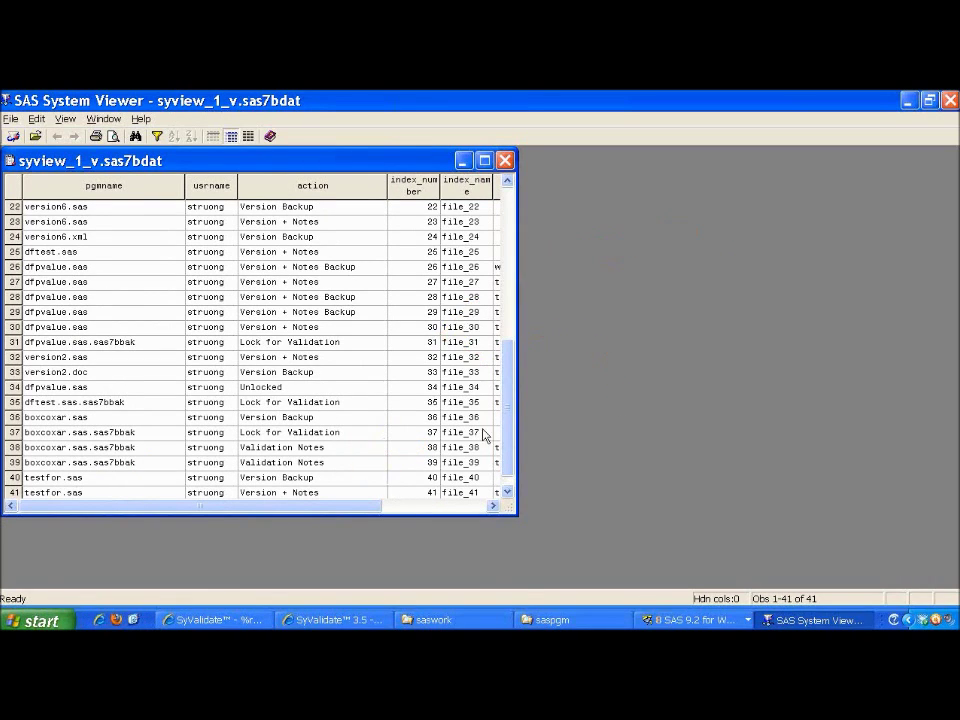
Examine the notes, tasks, status and datetime columns of the data set, and close the viewer
left_click_drag(308, 507, 431, 506)
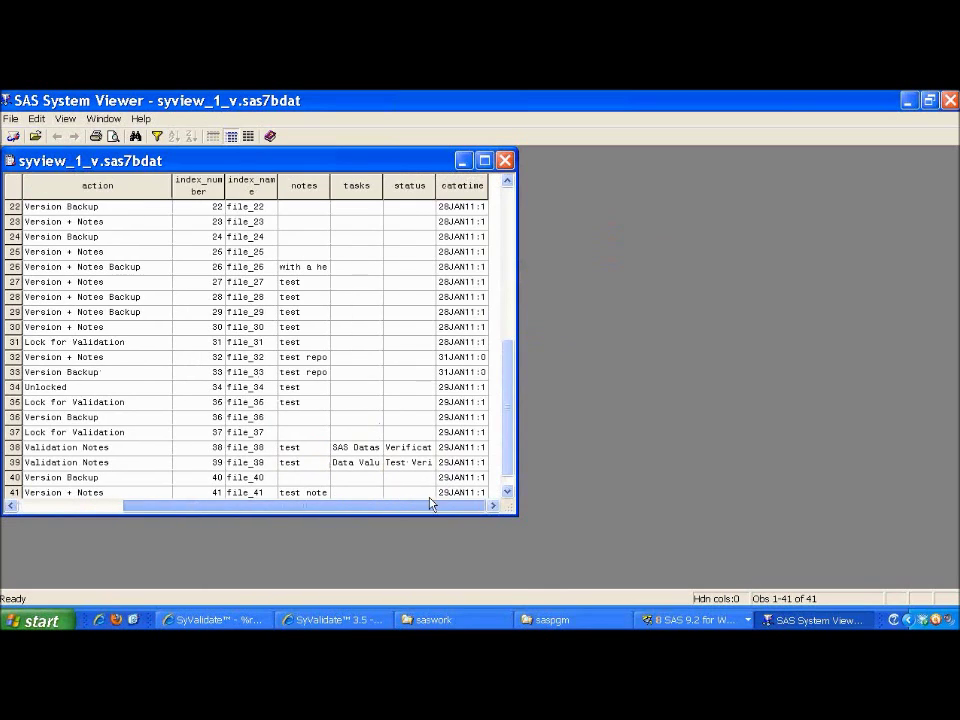
left_click(951, 102)
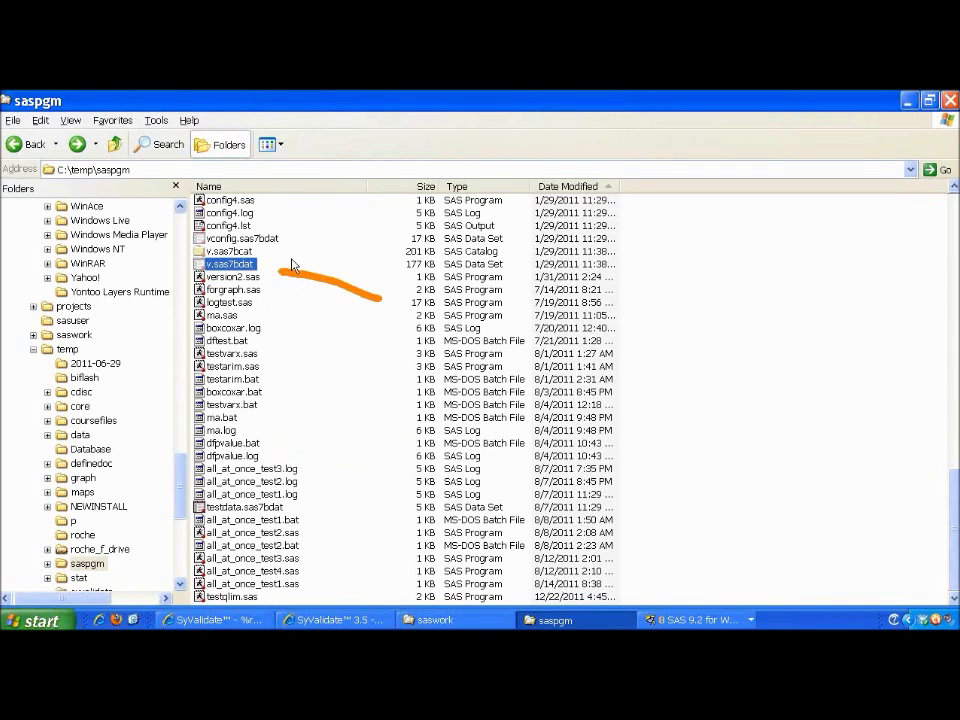
Open the available file actions for logtest.sas in the saspgm folder
left_click_drag(310, 282, 372, 291)
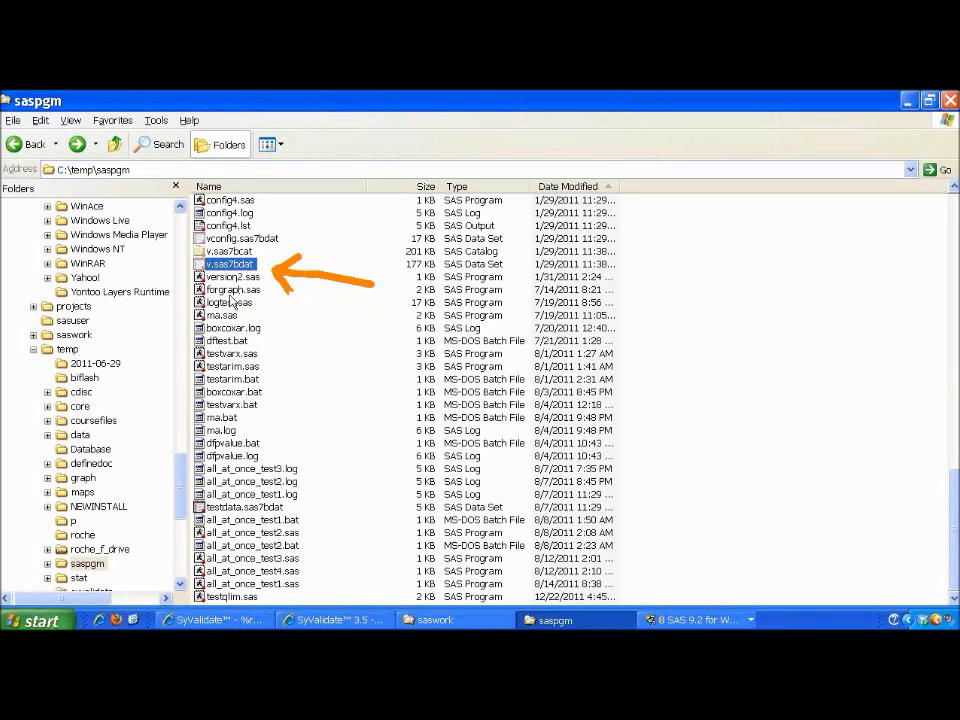
right_click(228, 303)
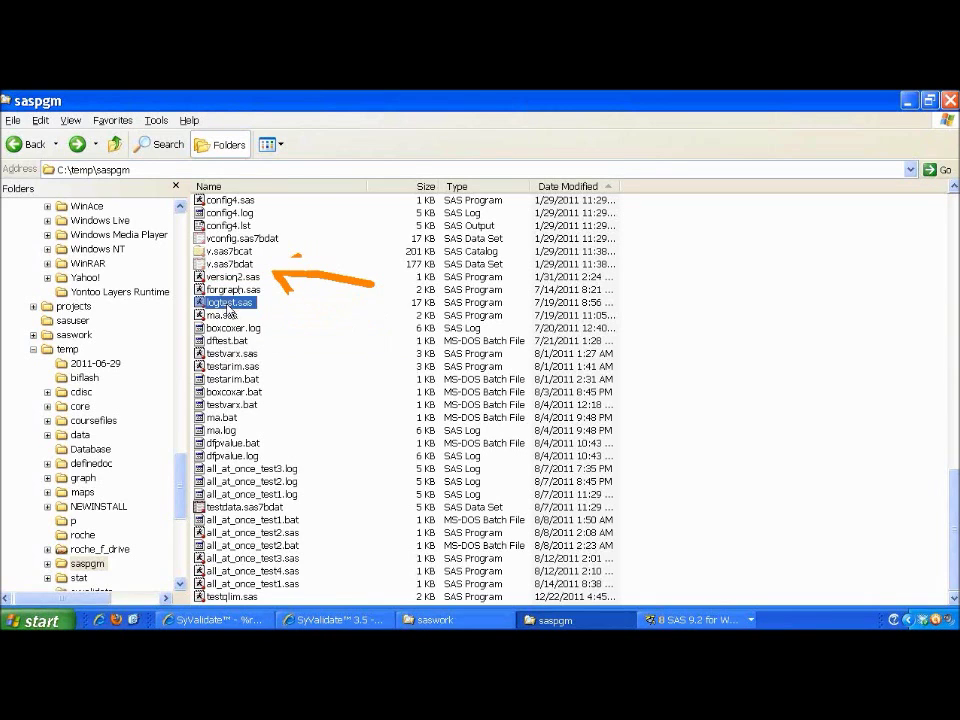